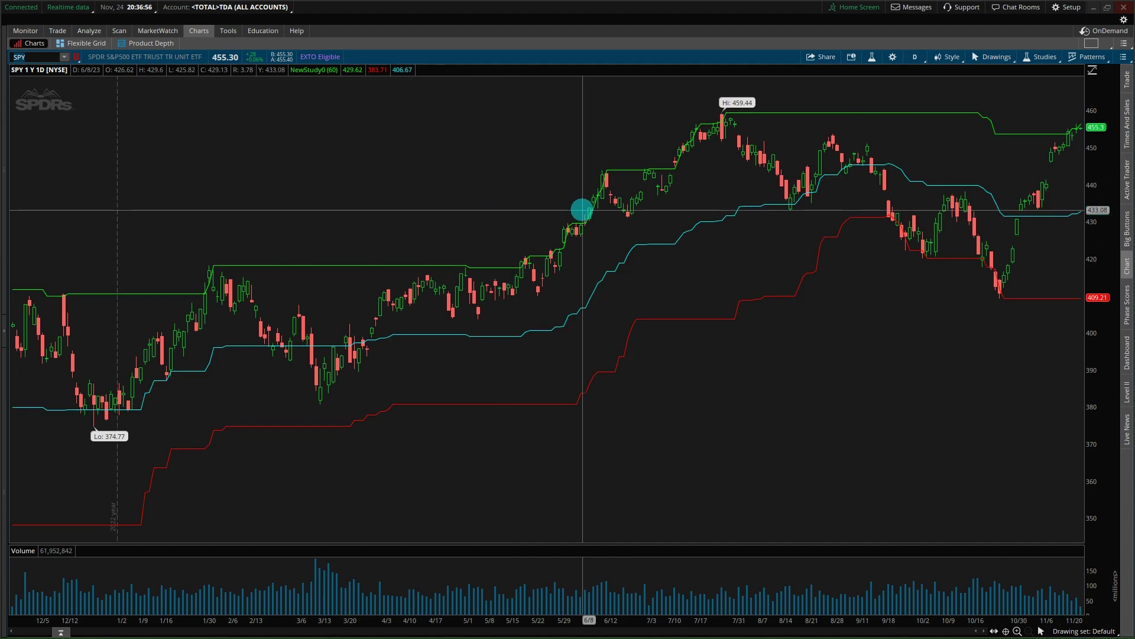
In Excel, review the script's header, Input Length = 60, and UpperBand and LowerBand plot lines.
key(alt+Tab)
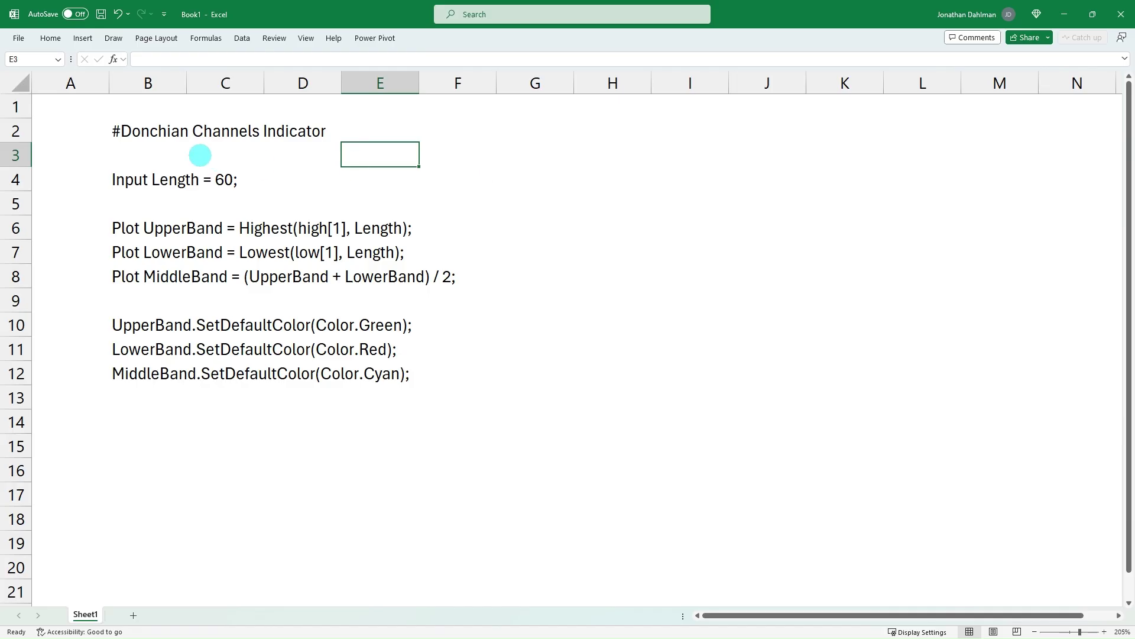
click(145, 138)
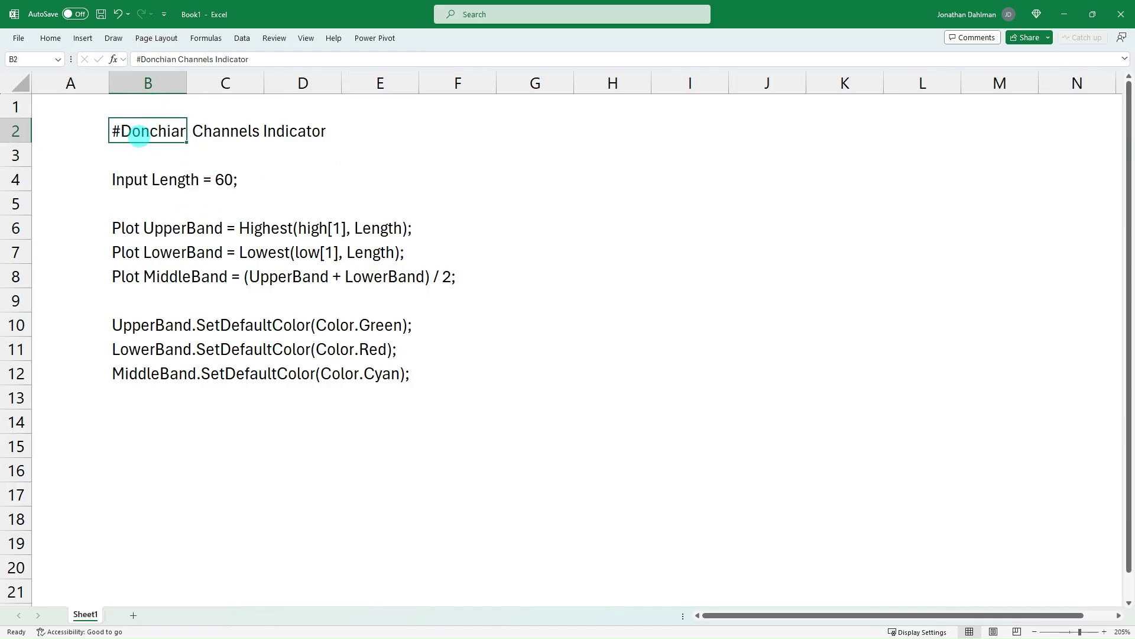
click(123, 178)
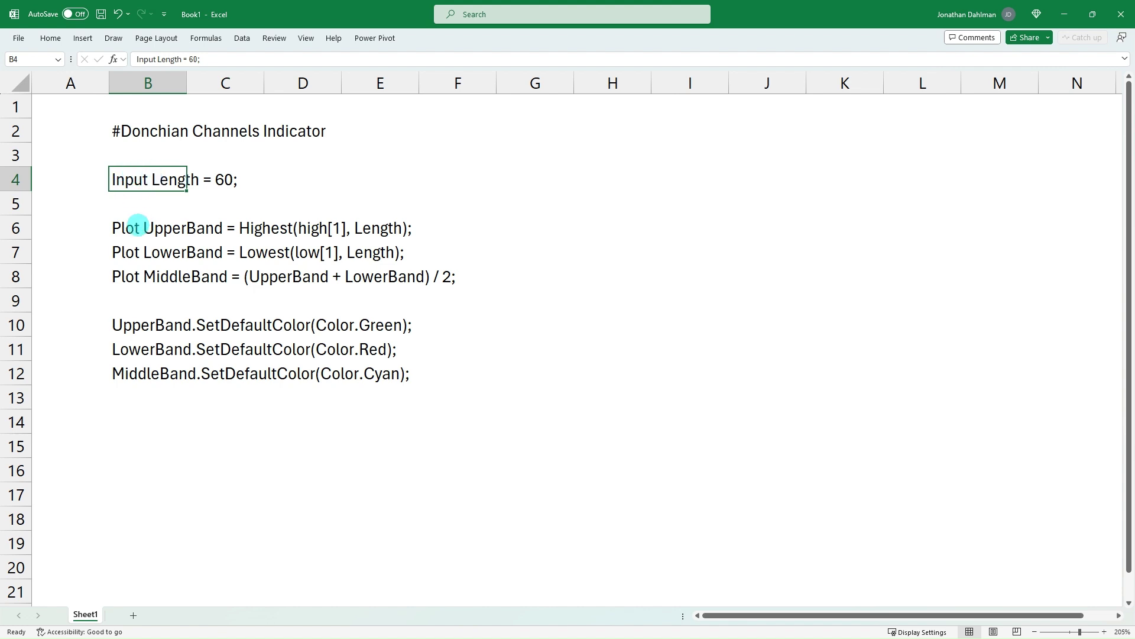
click(123, 230)
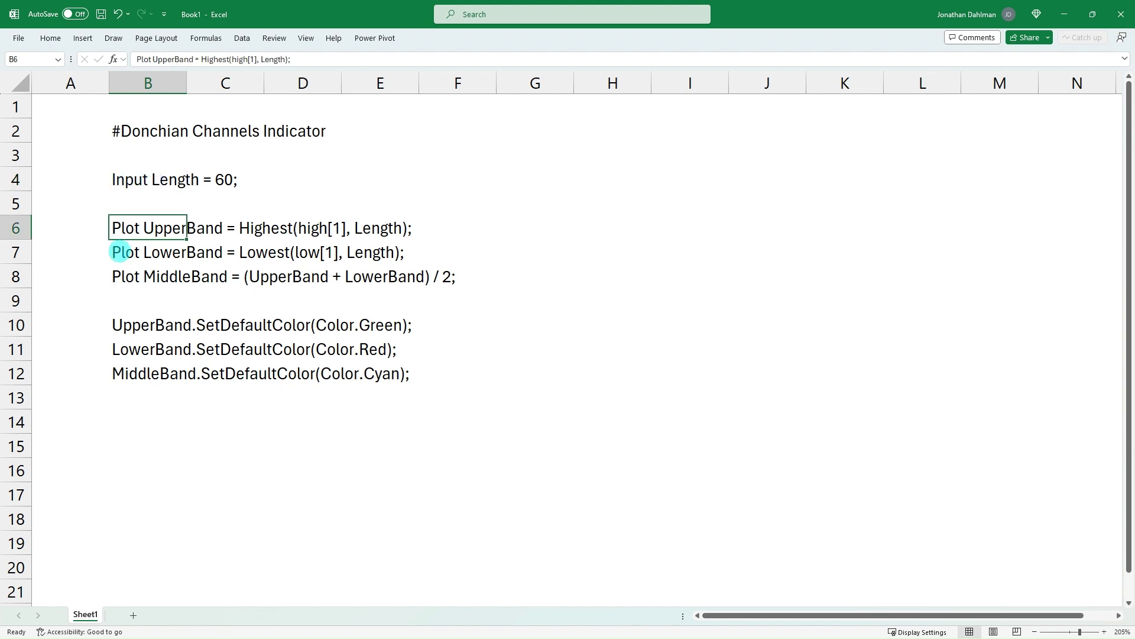
click(119, 254)
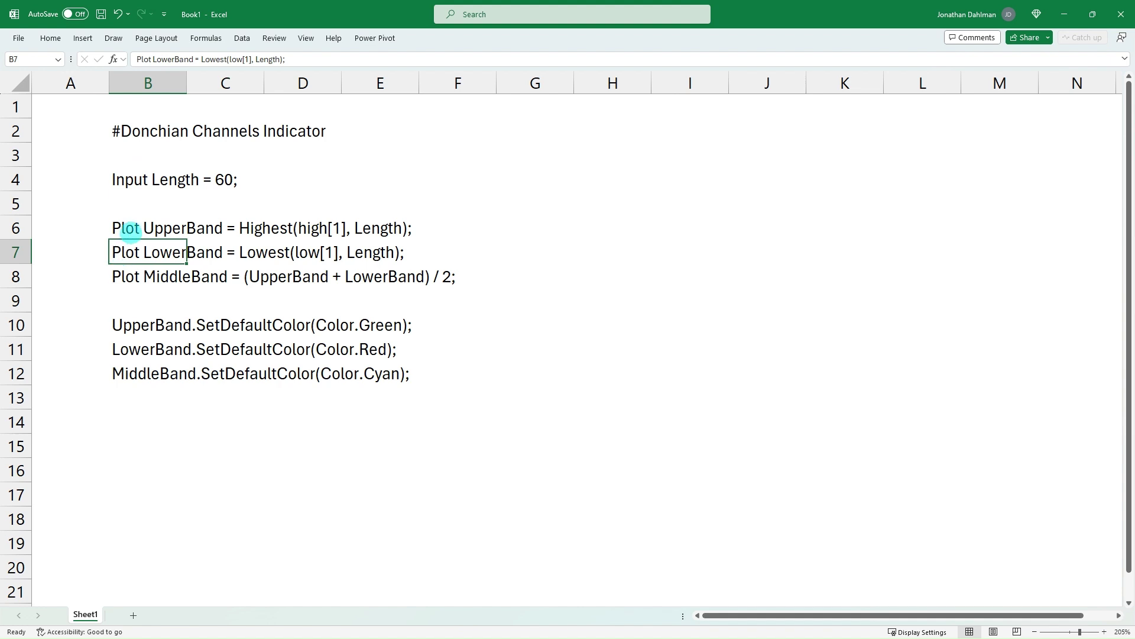
click(130, 231)
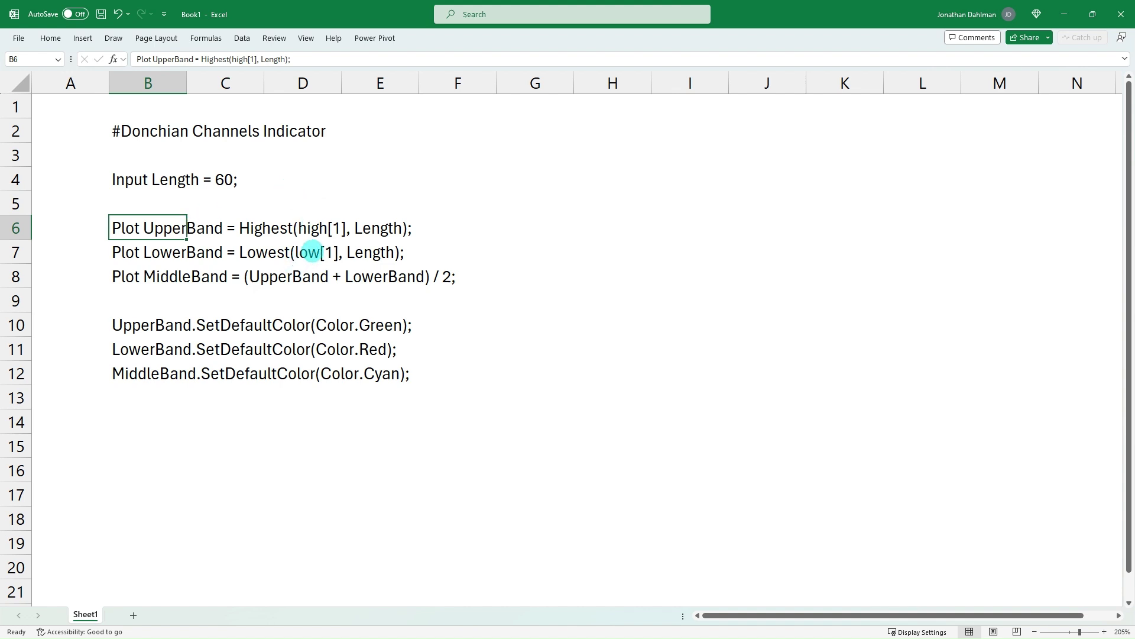
click(137, 251)
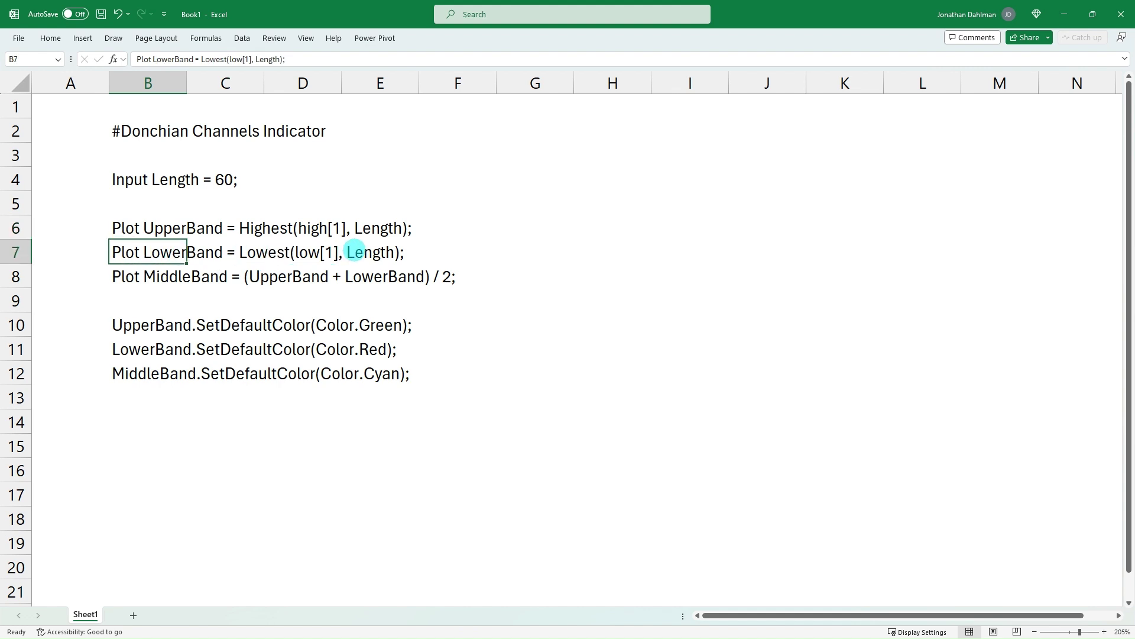
Check the MiddleBand plot and three colour lines, then select the script in B2:B12.
click(136, 276)
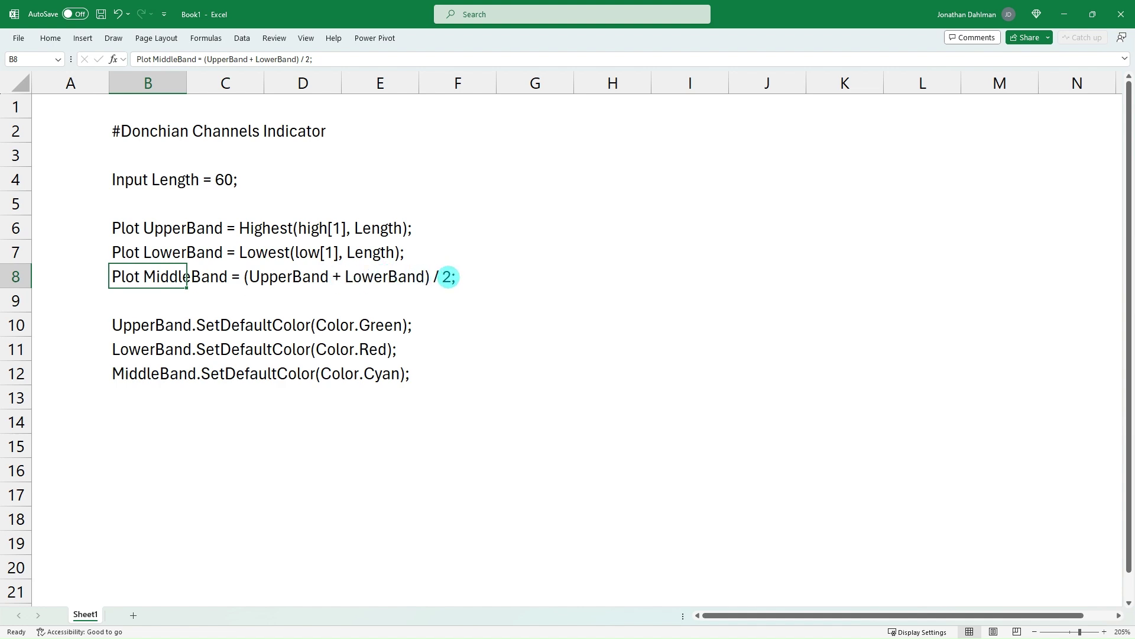
click(136, 325)
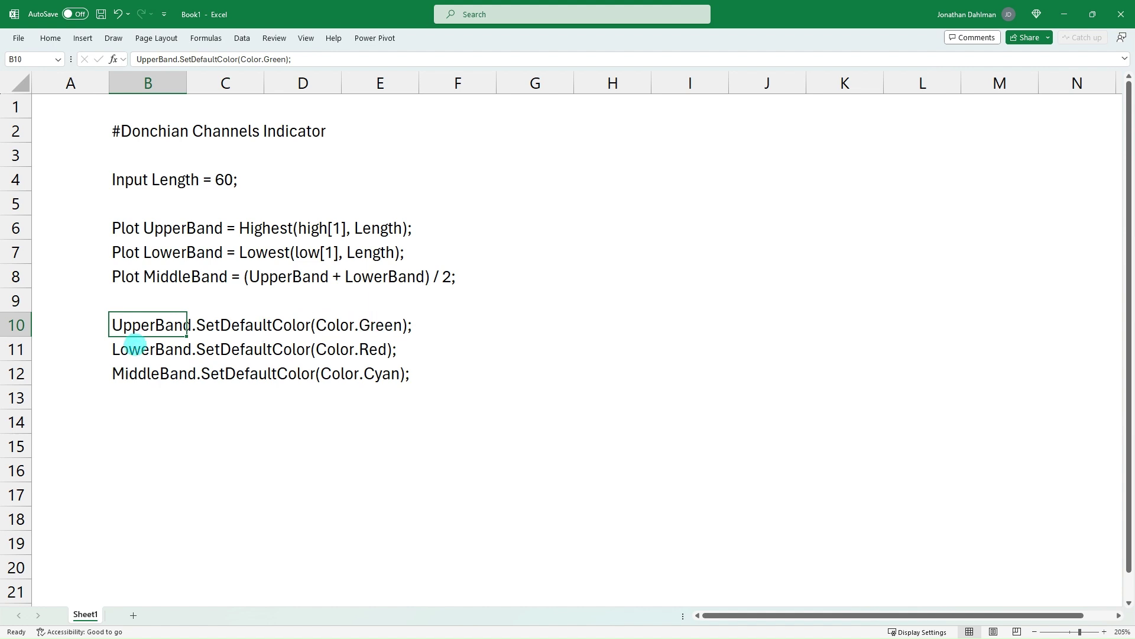
click(135, 344)
click(133, 369)
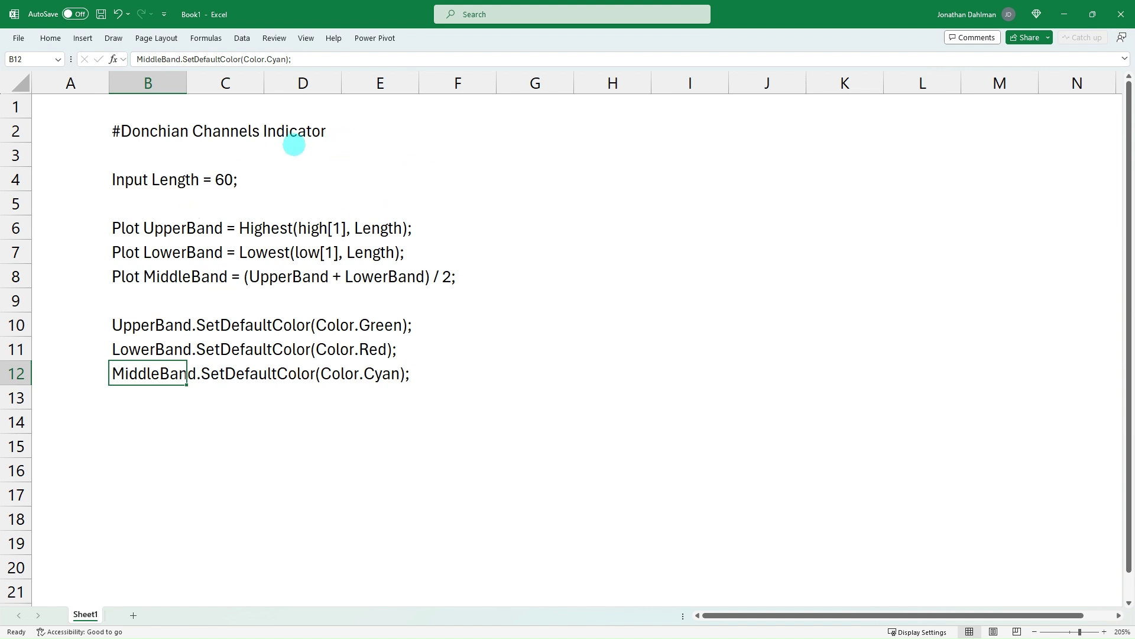
drag(145, 131, 147, 372)
Copy the selected script lines and remove the NewStudy0 study from the SPY chart.
key(ctrl+c)
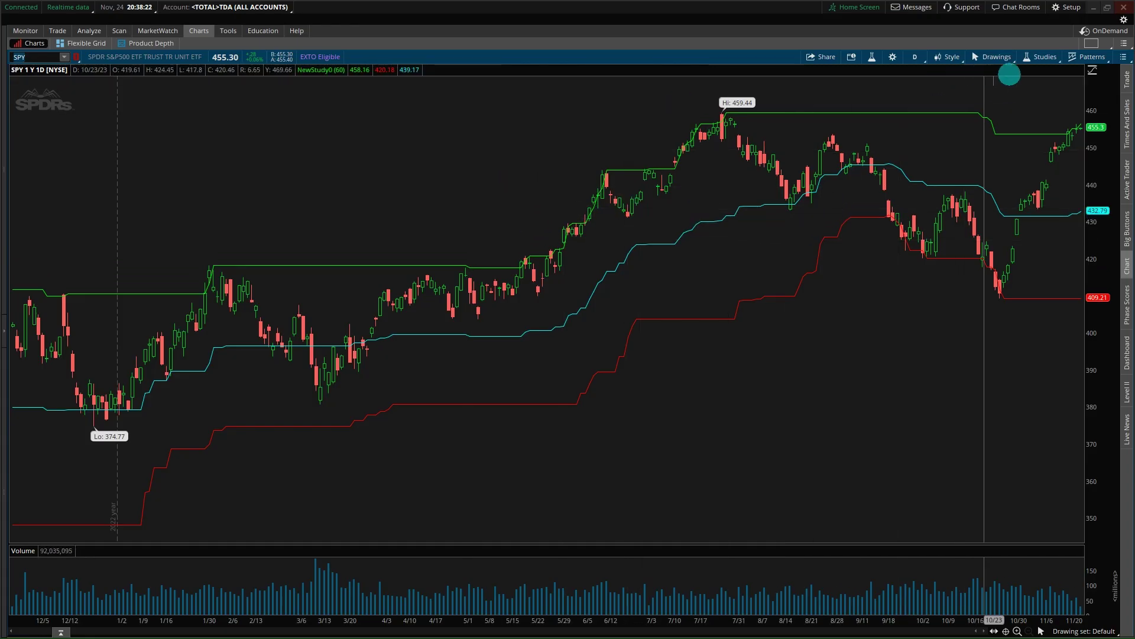
click(1041, 56)
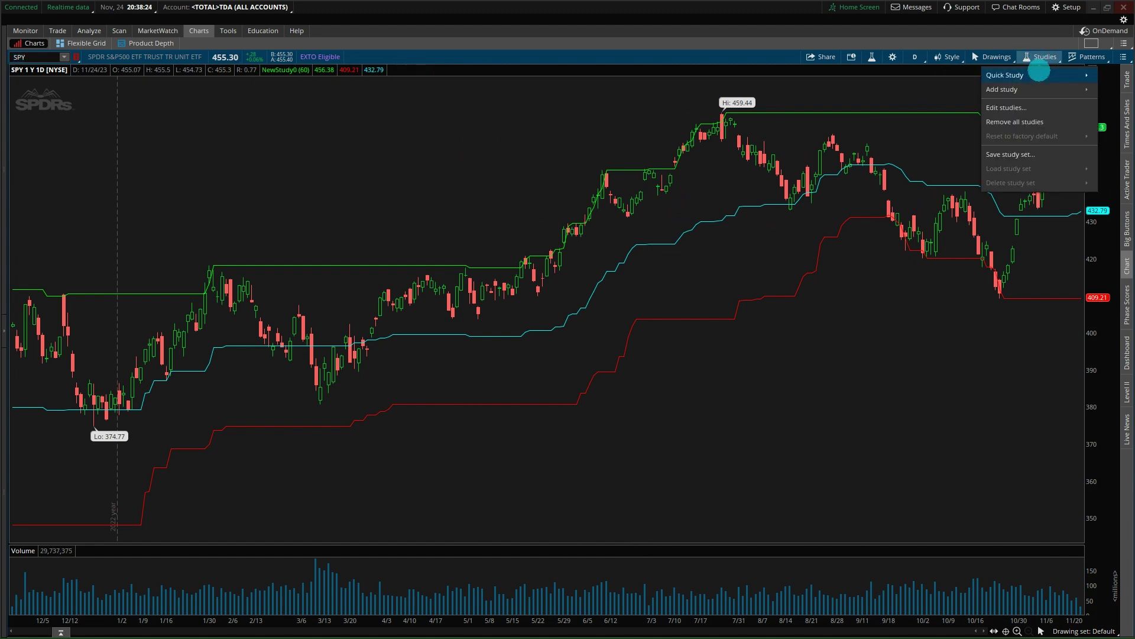
click(1018, 107)
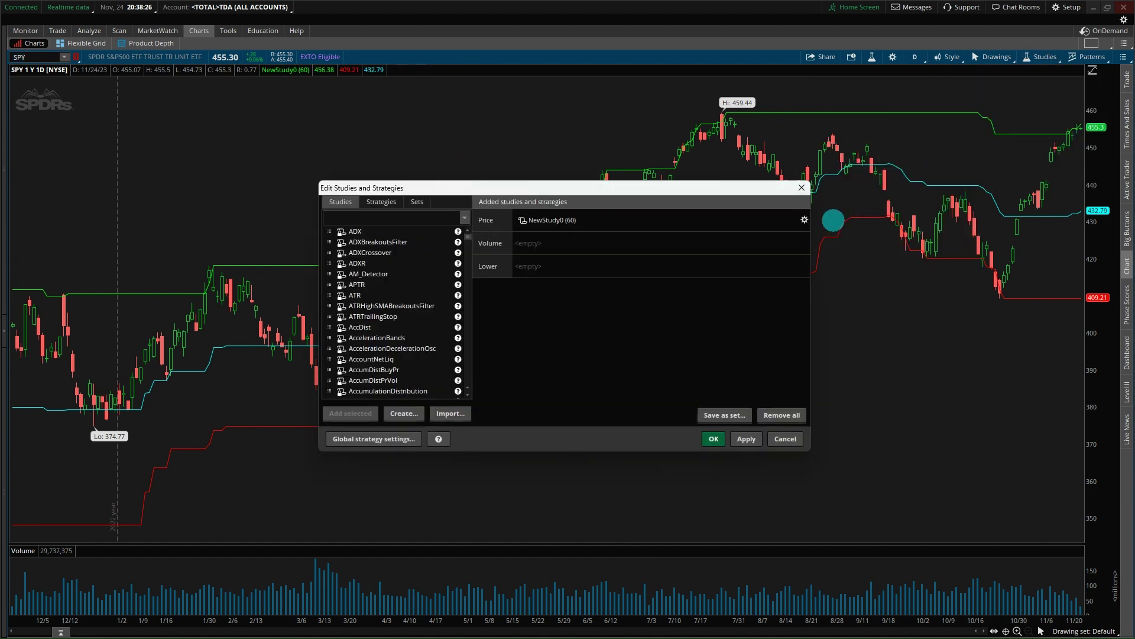
click(792, 219)
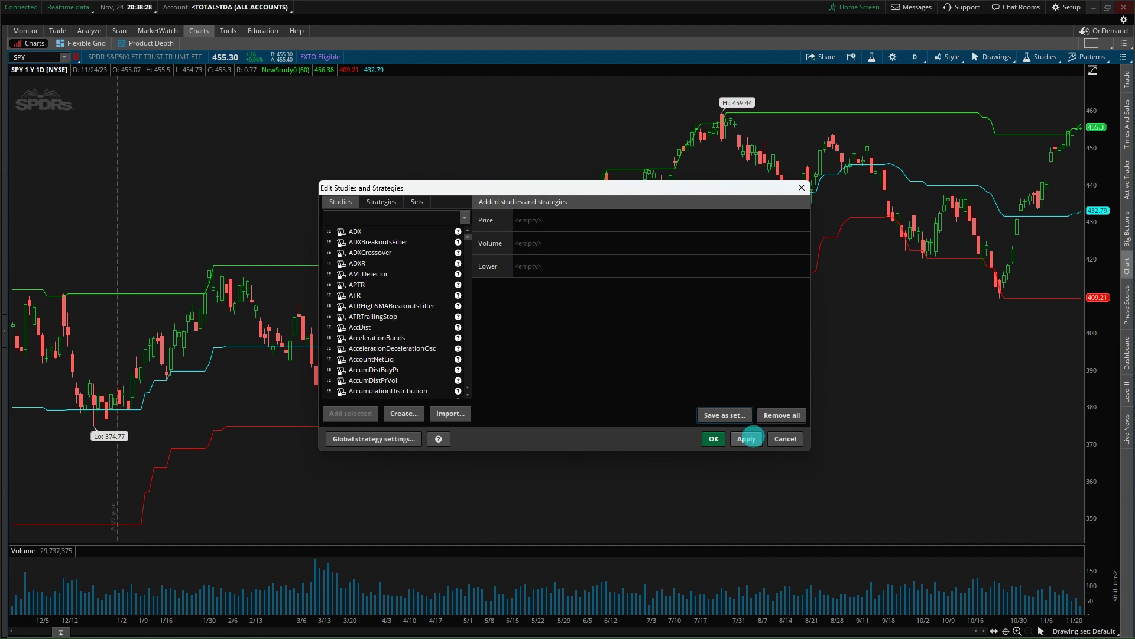
click(746, 439)
click(715, 437)
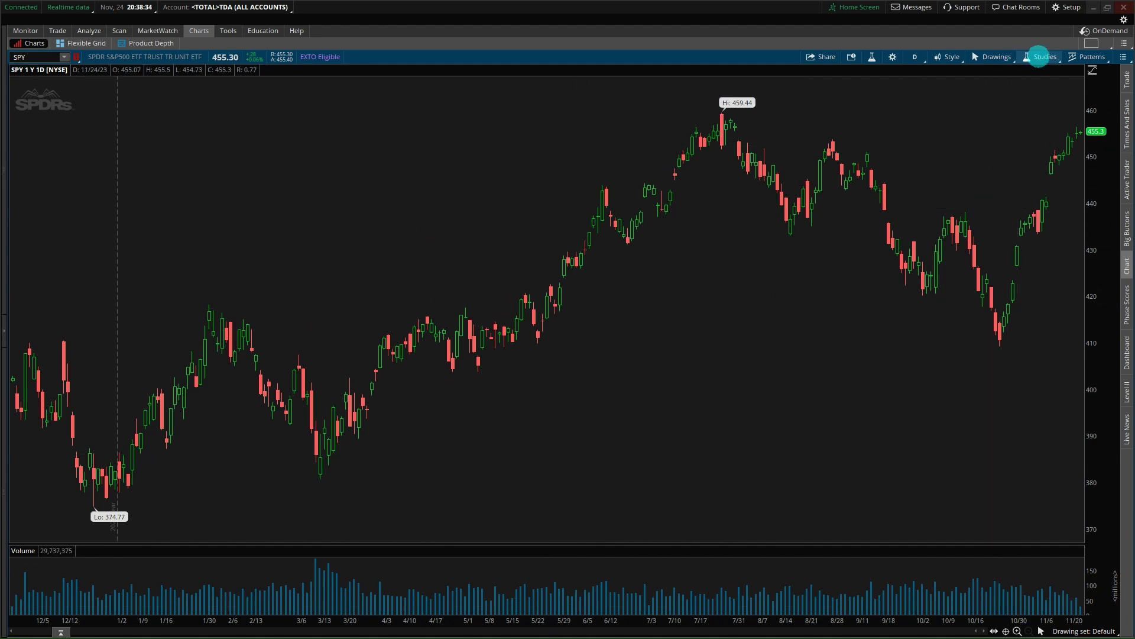
Create a new custom study and paste the Donchian script over the default plot line.
click(1040, 57)
mouse_move(1050, 97)
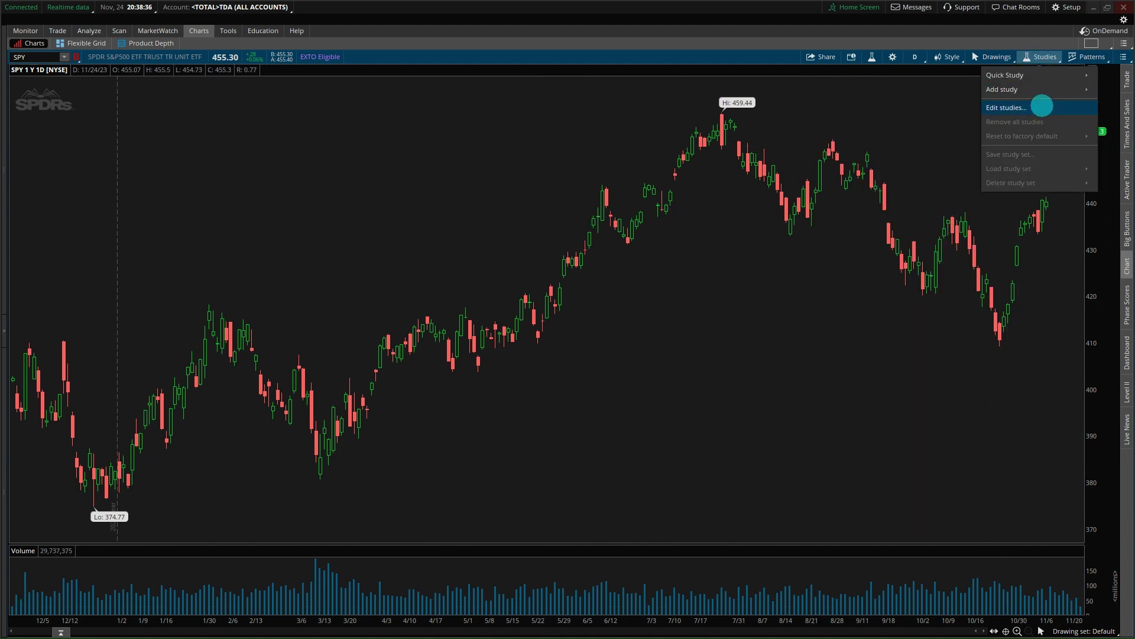
click(1006, 108)
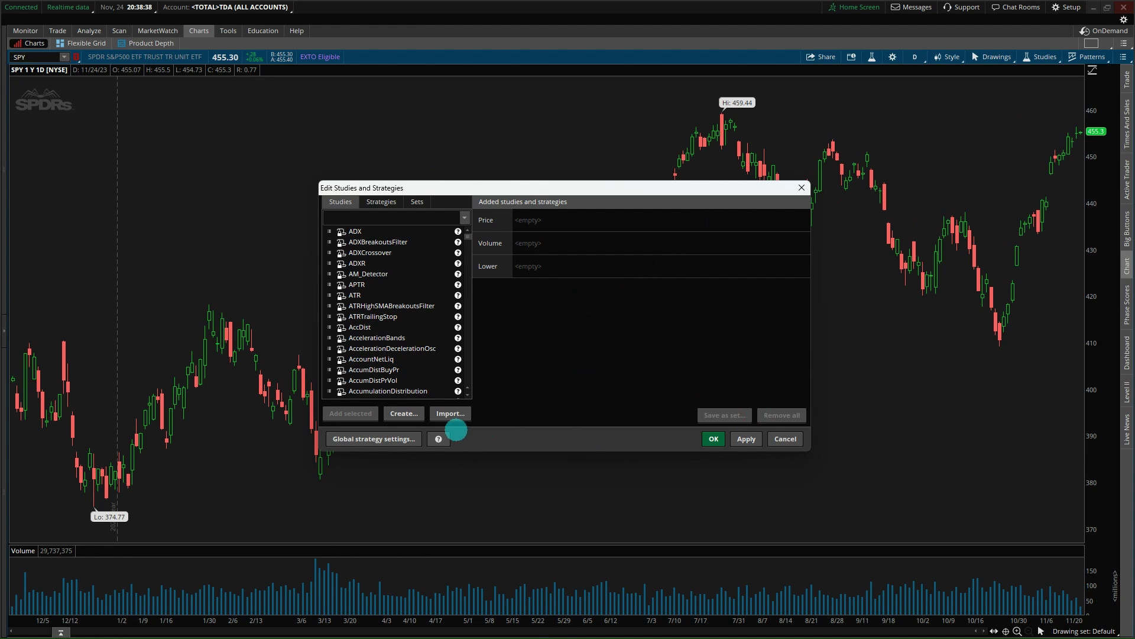
click(402, 414)
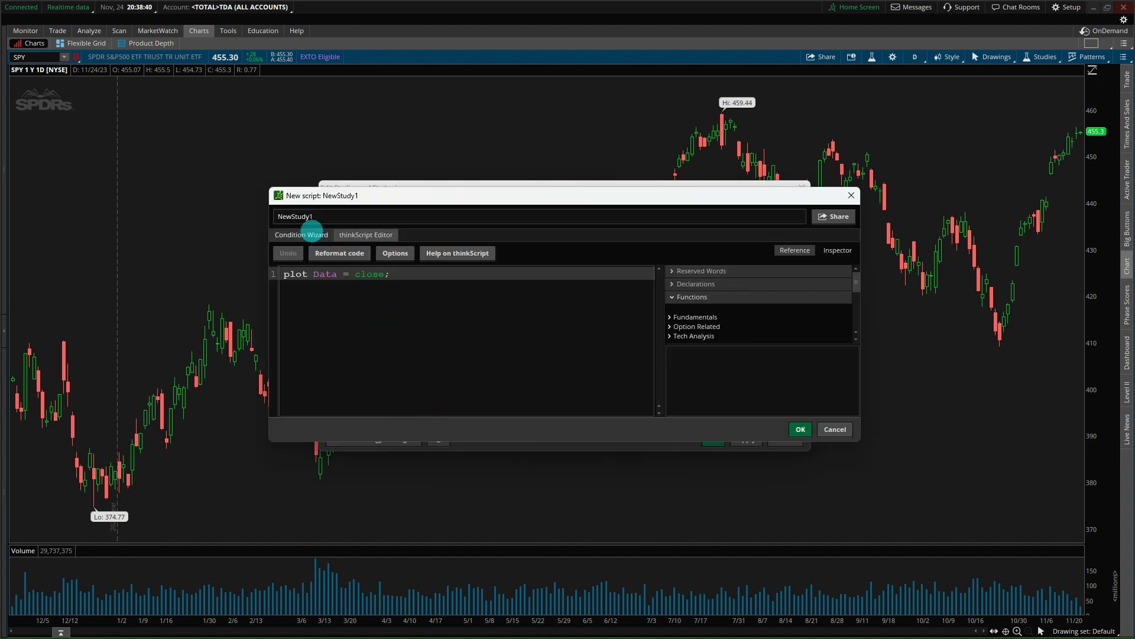
drag(408, 274, 249, 279)
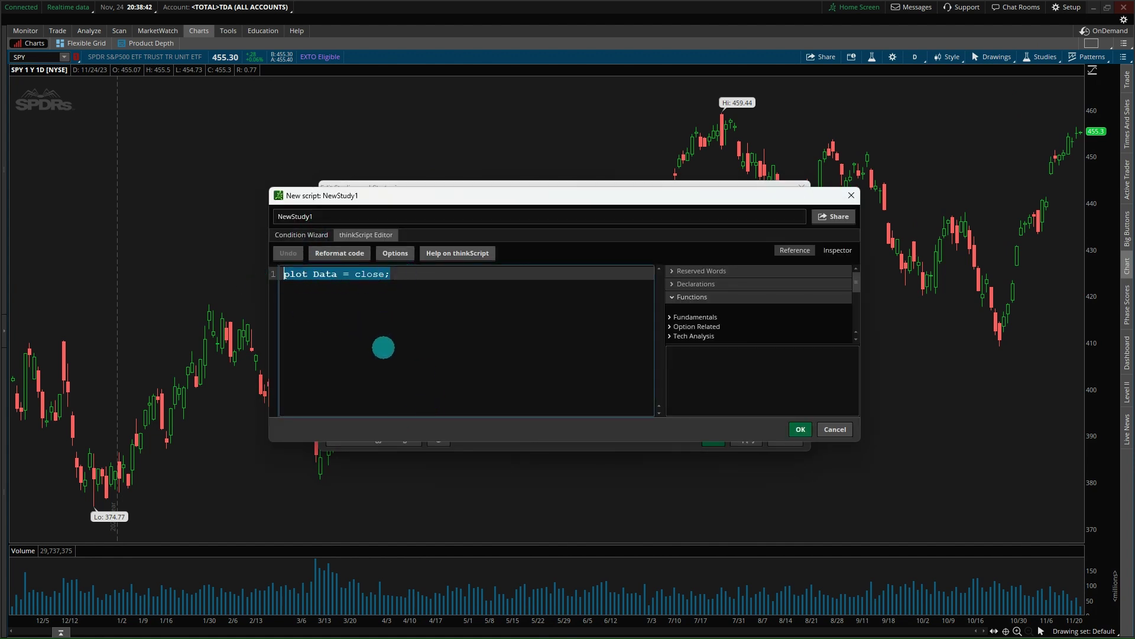
key(ctrl+v)
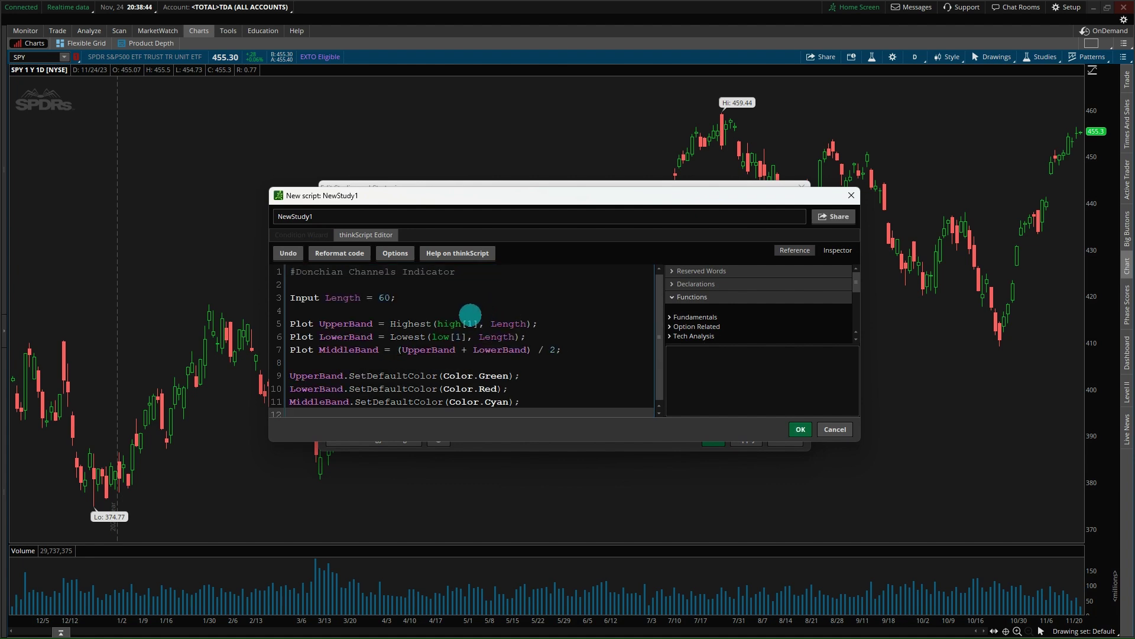
Name the study Donchian_Channels, save it and apply it to the SPY chart.
scroll(430, 324, up, 1)
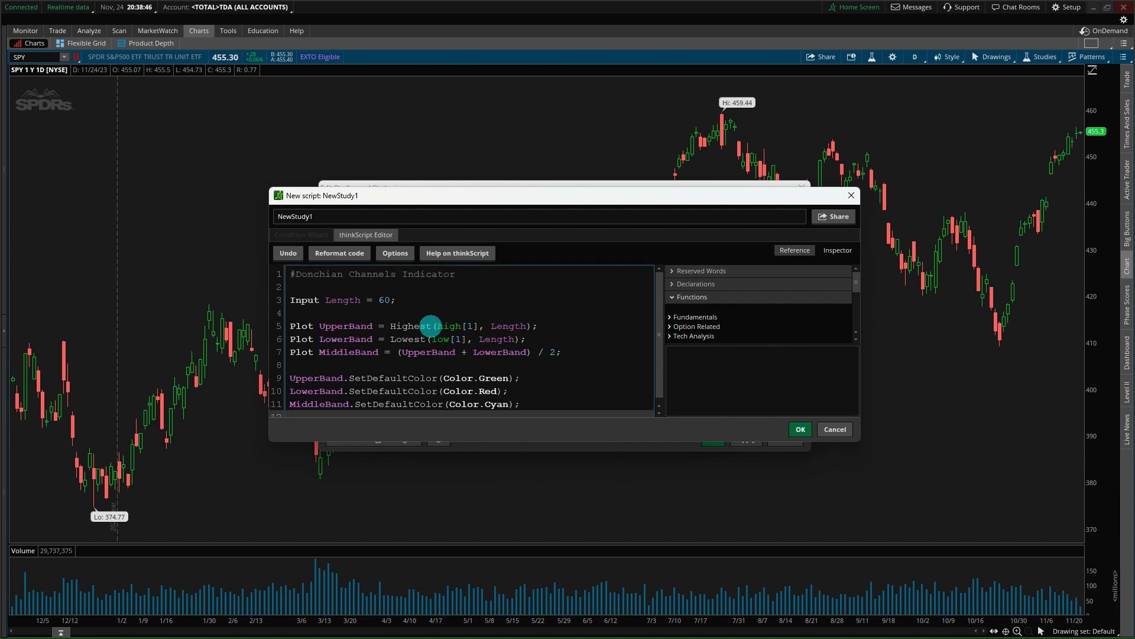
double_click(331, 218)
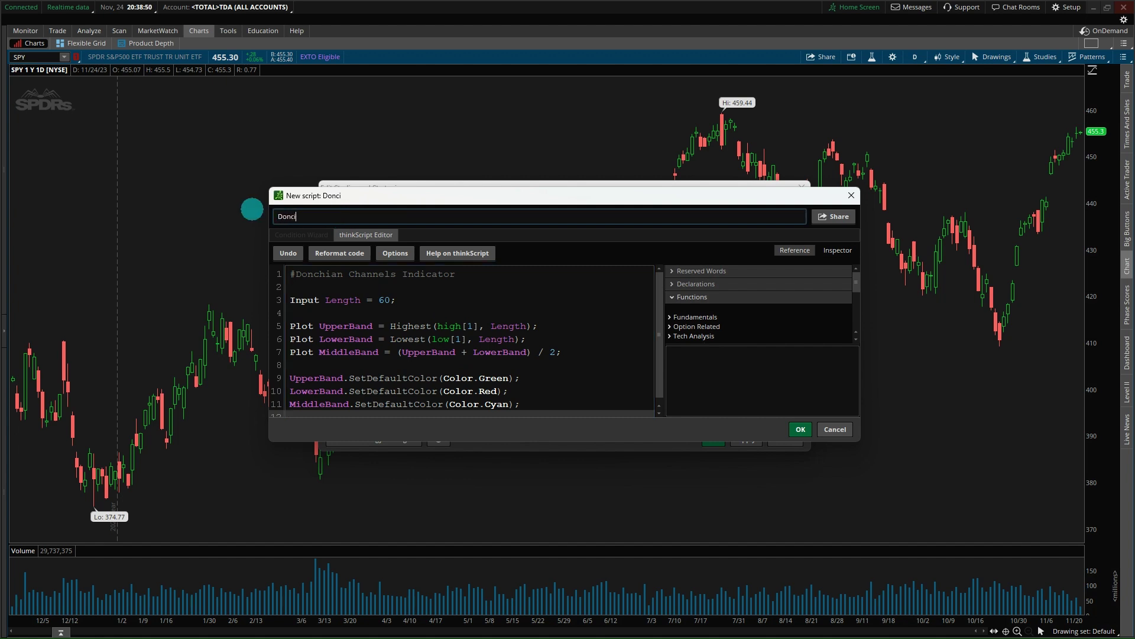
text(Donchian_Channels)
click(792, 429)
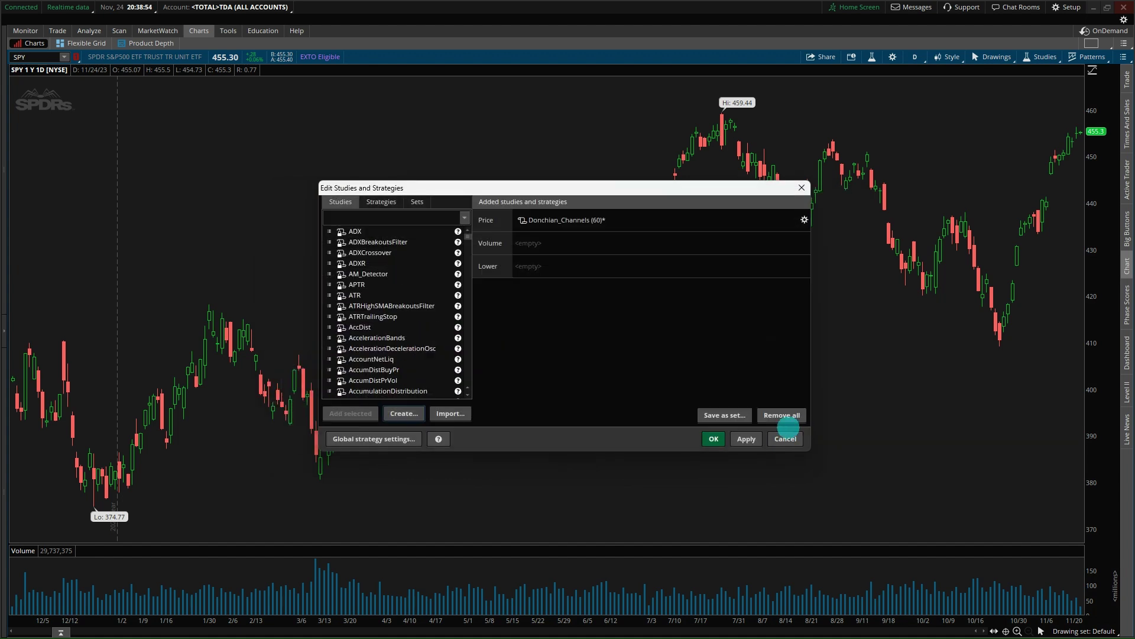
click(748, 439)
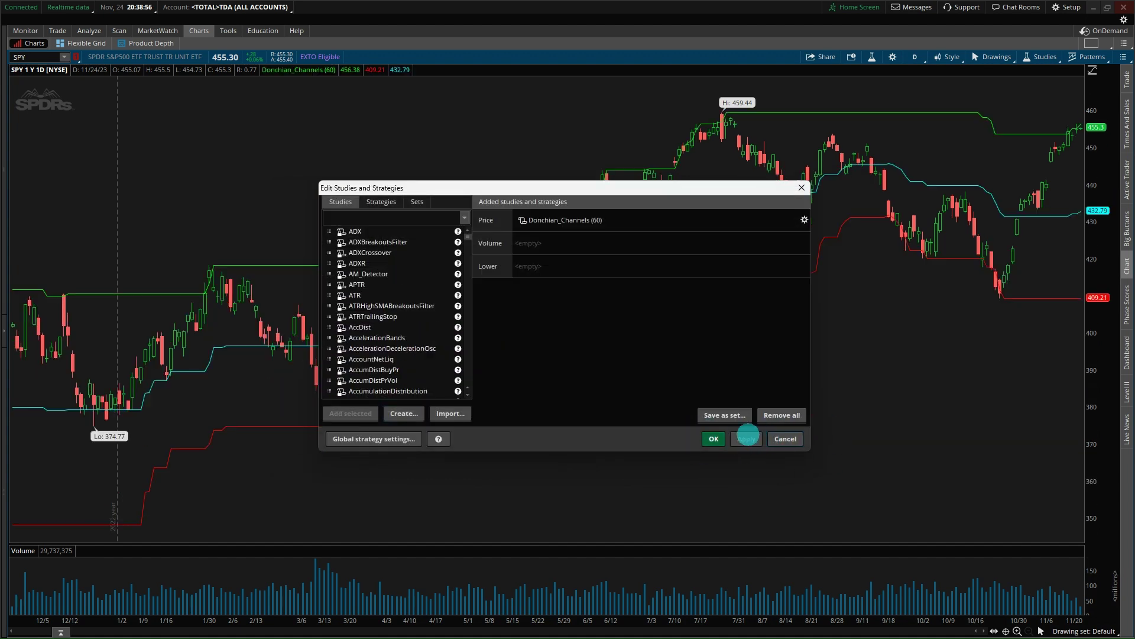
Change the Donchian_Channels length input from 60 to 20 and apply it to the chart.
click(805, 220)
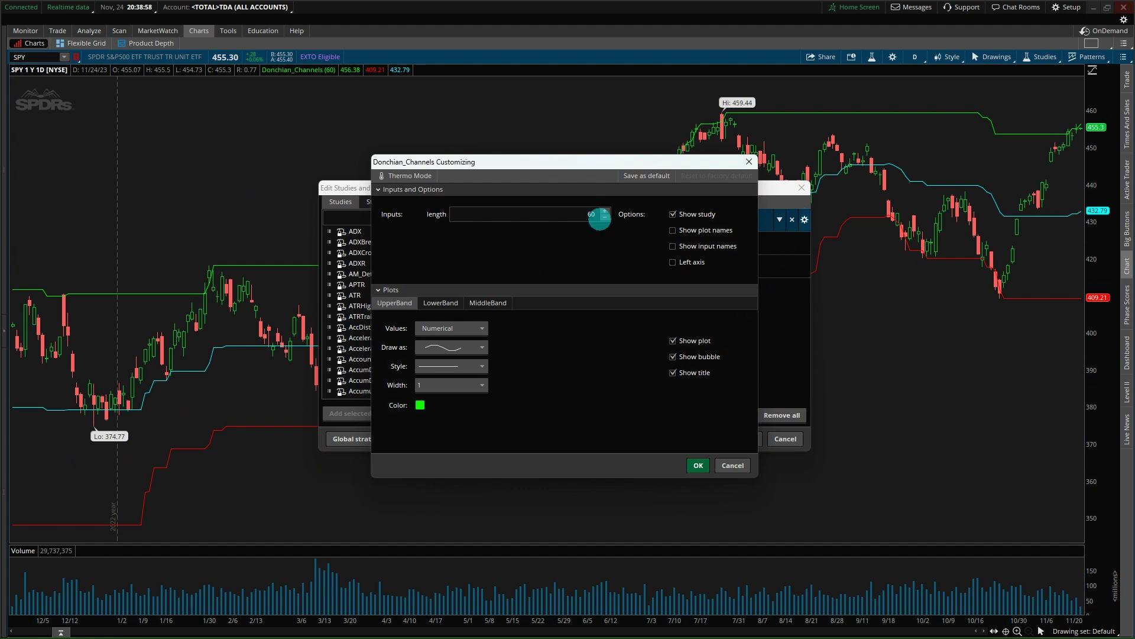
click(586, 214)
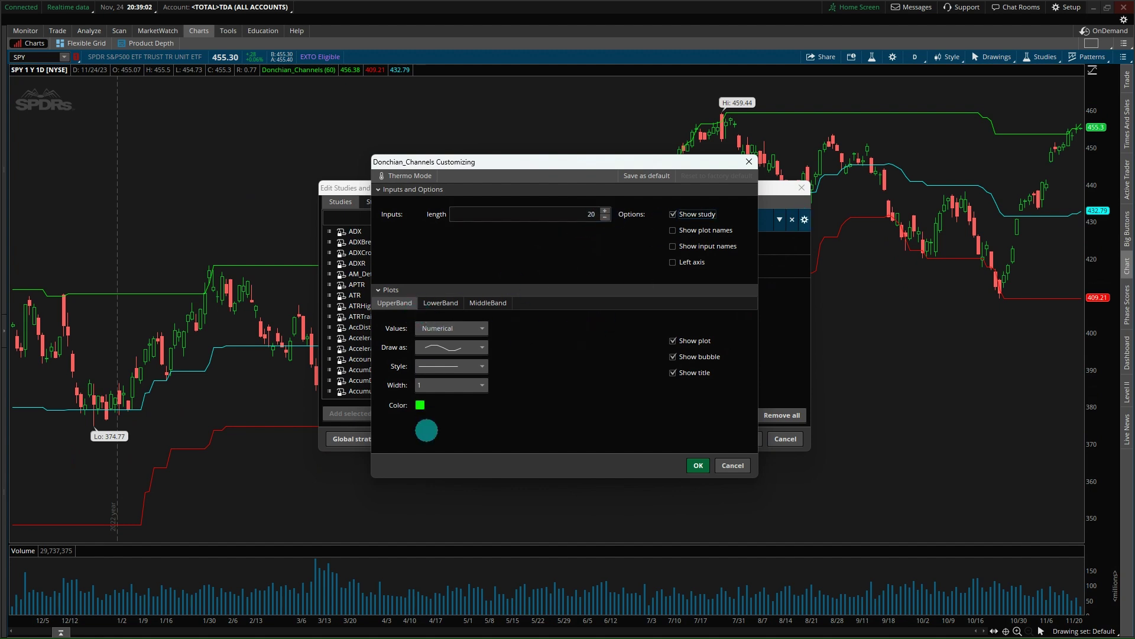
click(421, 404)
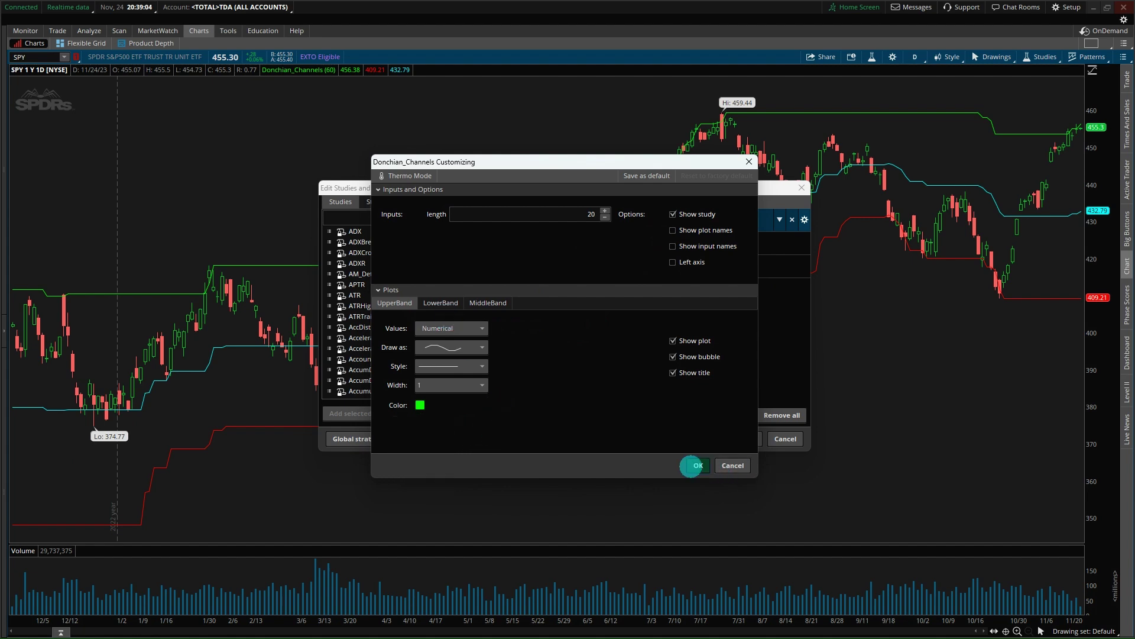
click(698, 464)
click(748, 439)
click(714, 439)
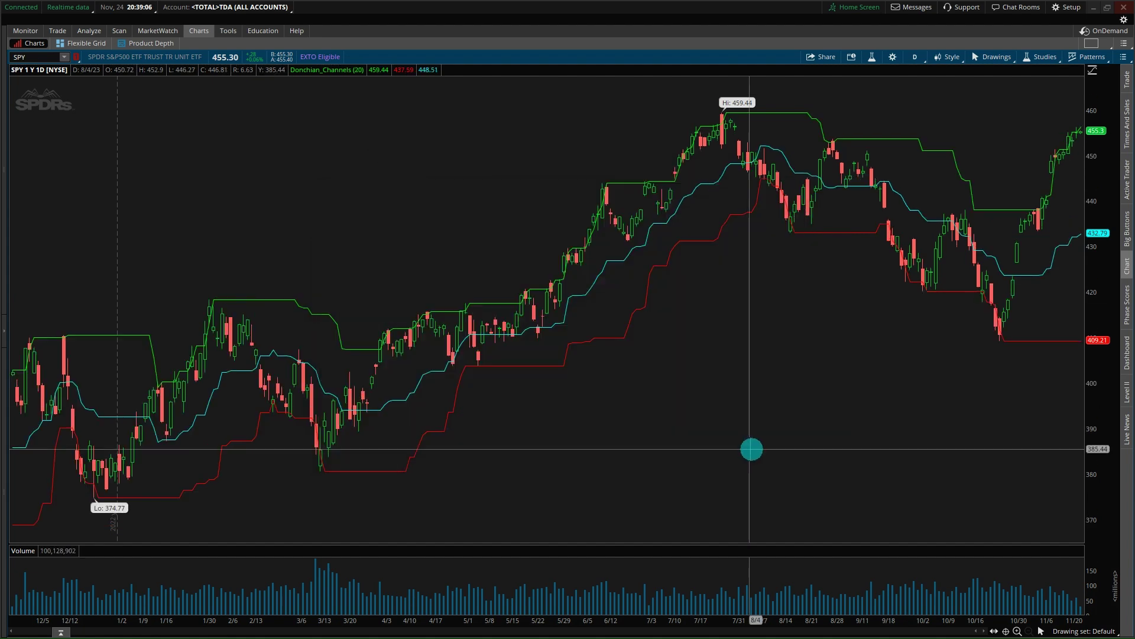